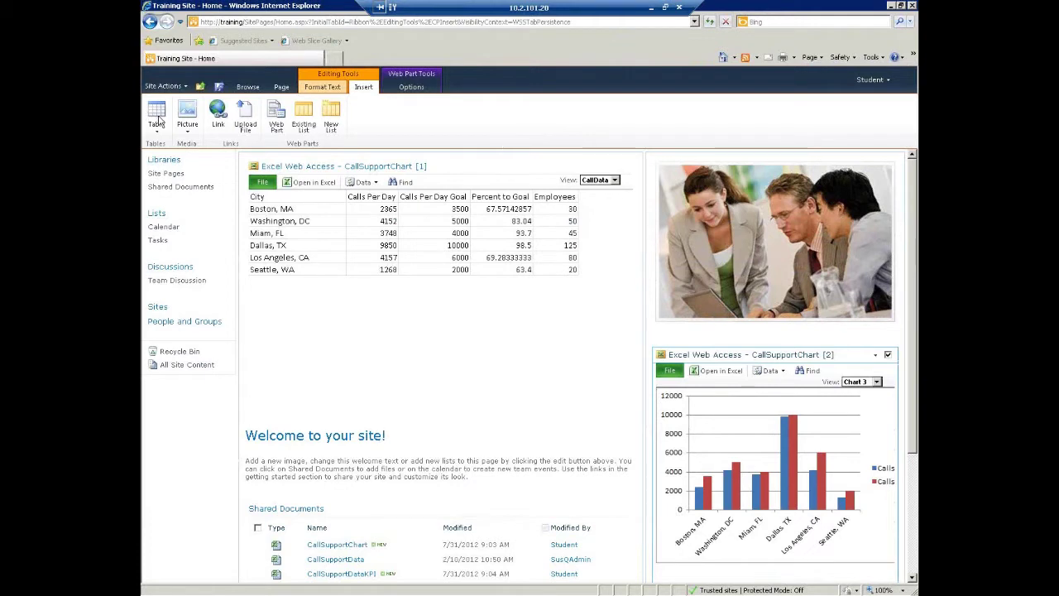
Step: Open the Site Actions menu on the Training Site home page
{"action": "left_click", "coordinate": [162, 87]}
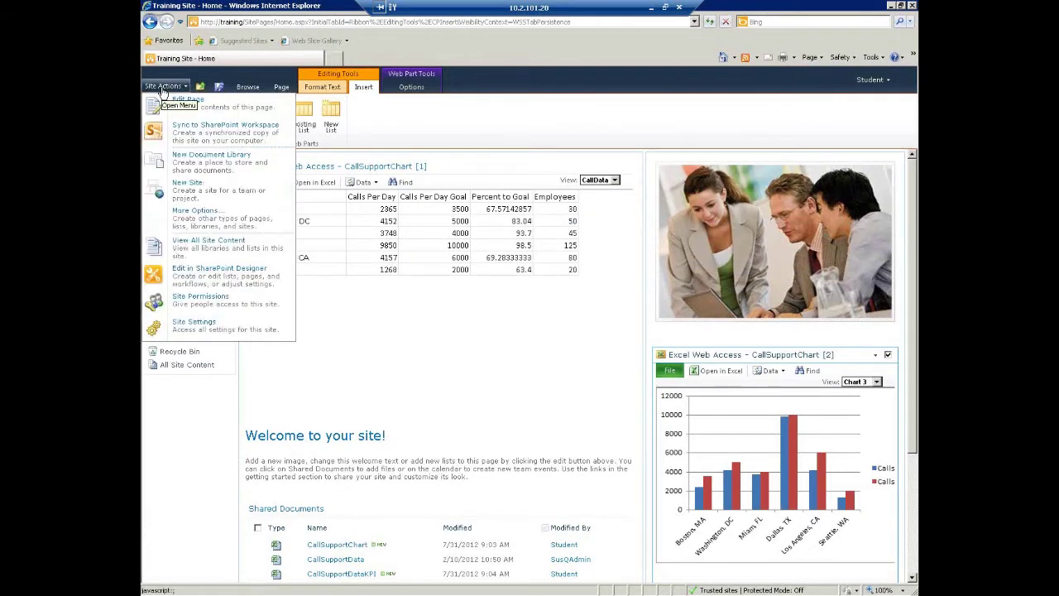
Step: Confirm PowerPivot Feature Integration for Site Collections is Active under Site Settings' site collection features
{"action": "left_click", "coordinate": [192, 327]}
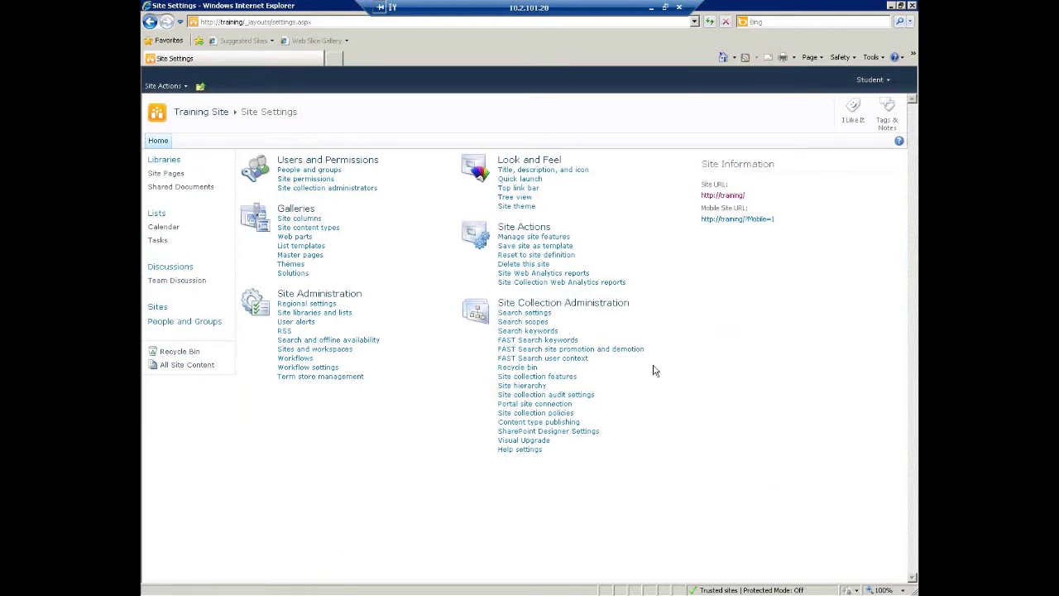
{"action": "left_click", "coordinate": [559, 377]}
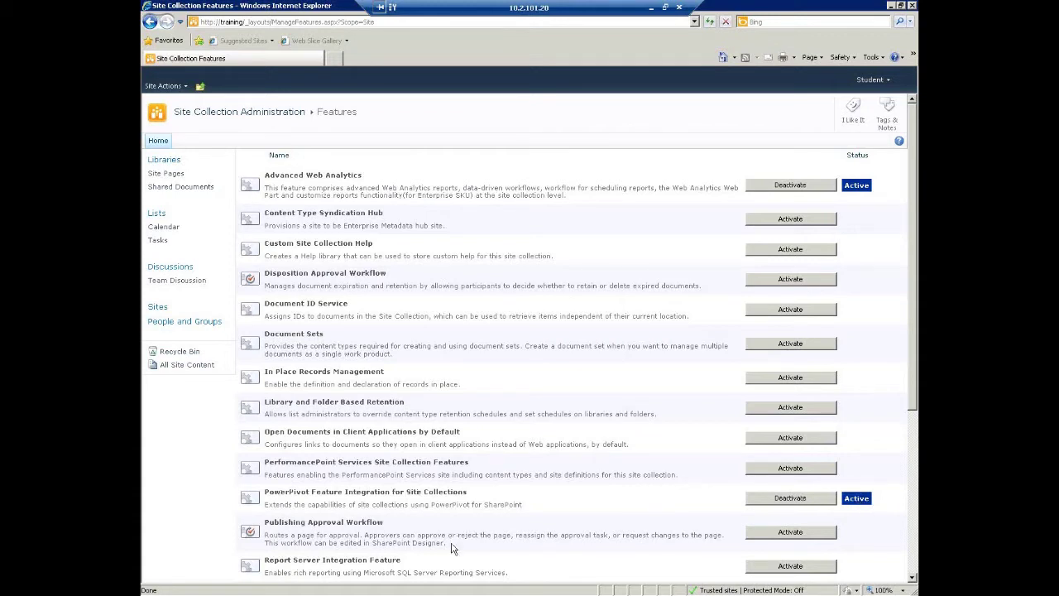
{"action": "left_click", "coordinate": [162, 87]}
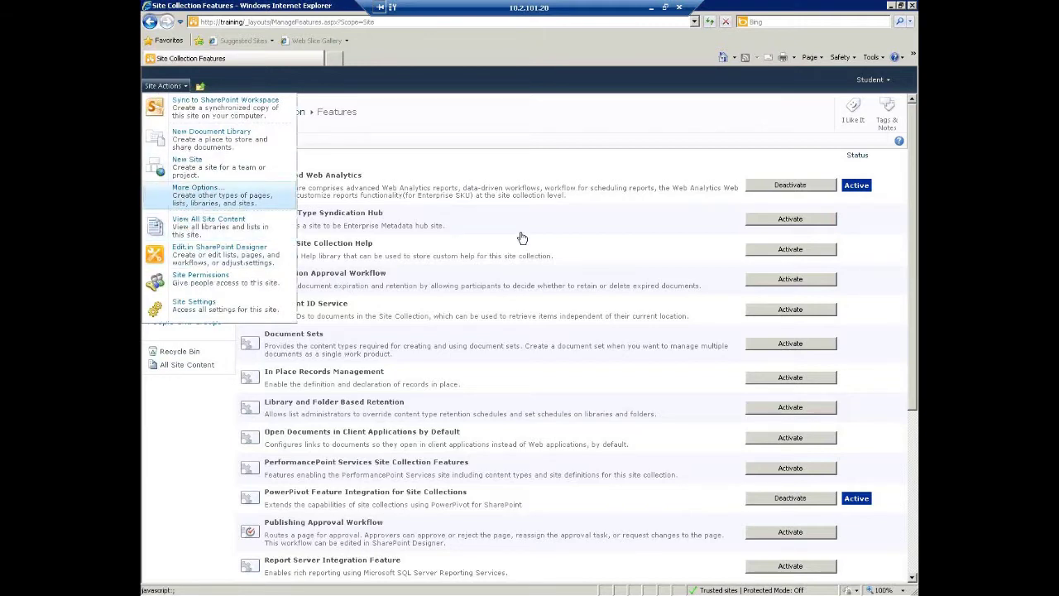
Step: Create a PowerPivot Gallery library named 'Call Data Pivots' from the Library types
{"action": "key", "text": "Return"}
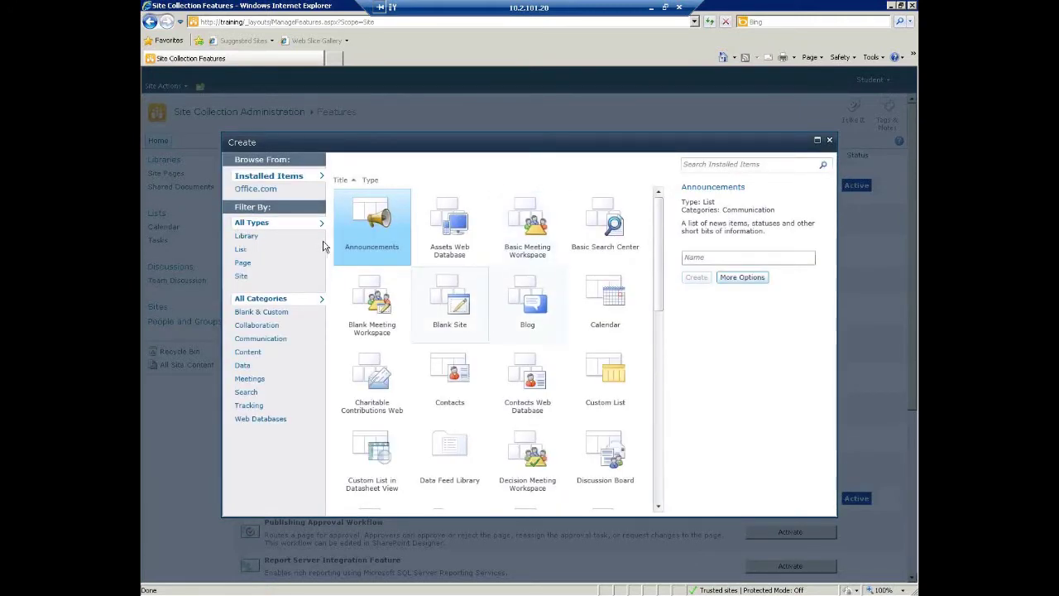
{"action": "left_click", "coordinate": [245, 237]}
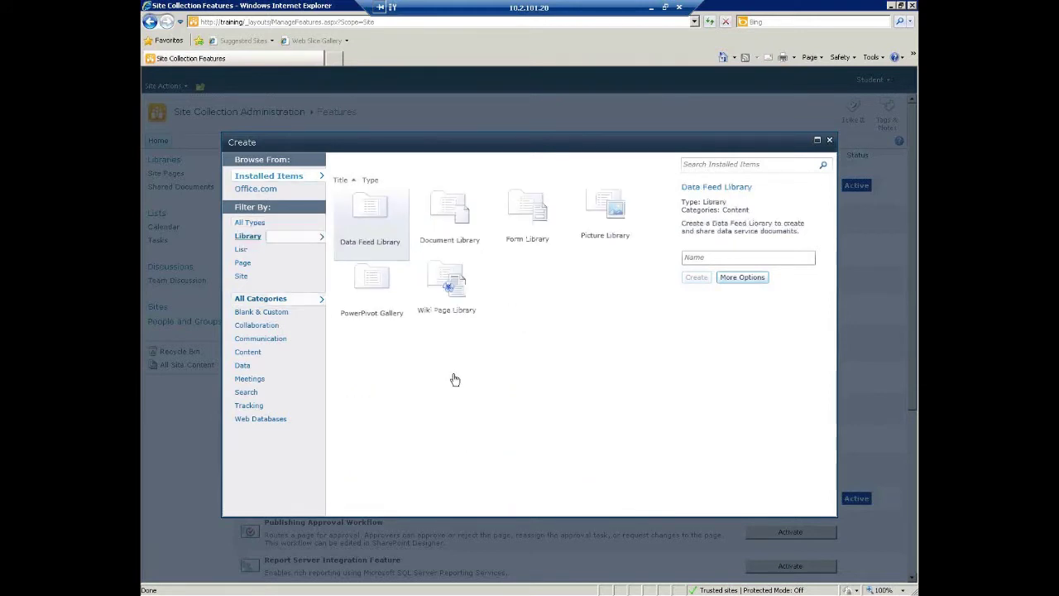
{"action": "left_click", "coordinate": [370, 309]}
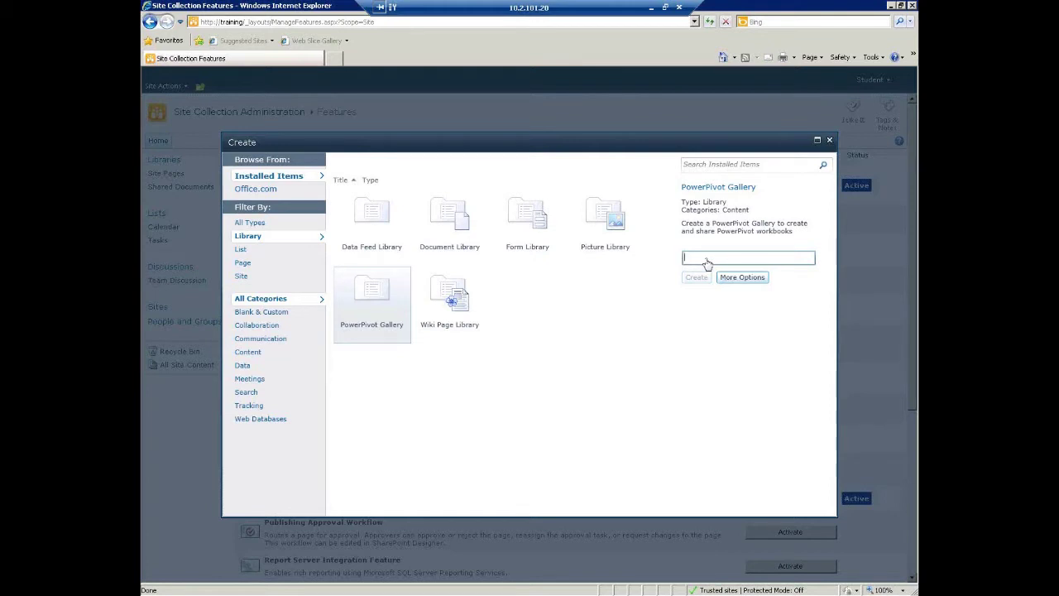
{"action": "type", "text": "Call Data Pivots"}
{"action": "left_click", "coordinate": [696, 277]}
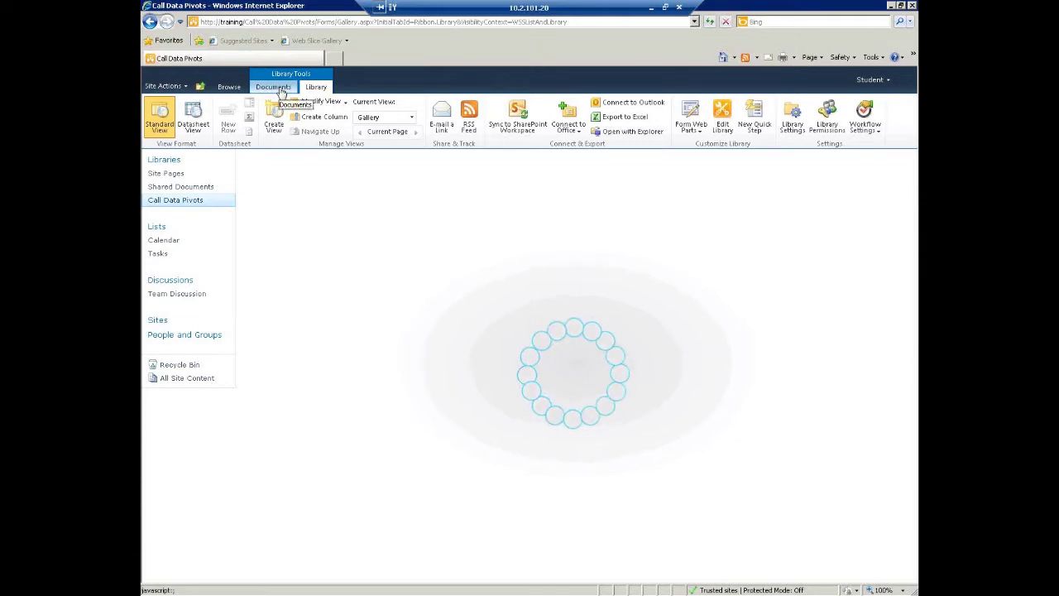
Step: Upload SalesByPerson.xlsx and SalesByProduct.xlsx together into the Call Data Pivots gallery
{"action": "left_click", "coordinate": [280, 88]}
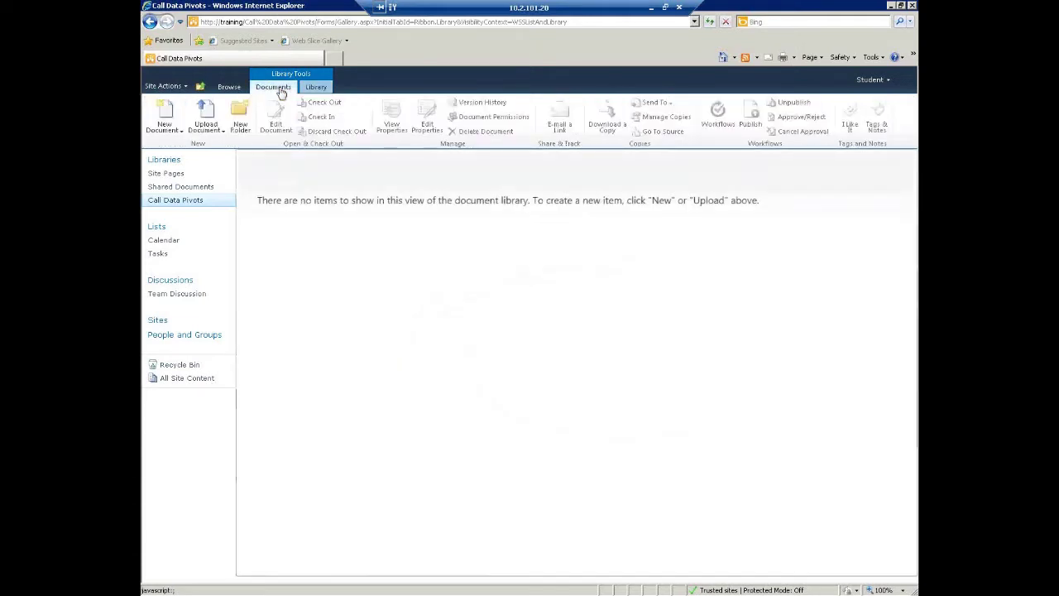
{"action": "left_click", "coordinate": [220, 133]}
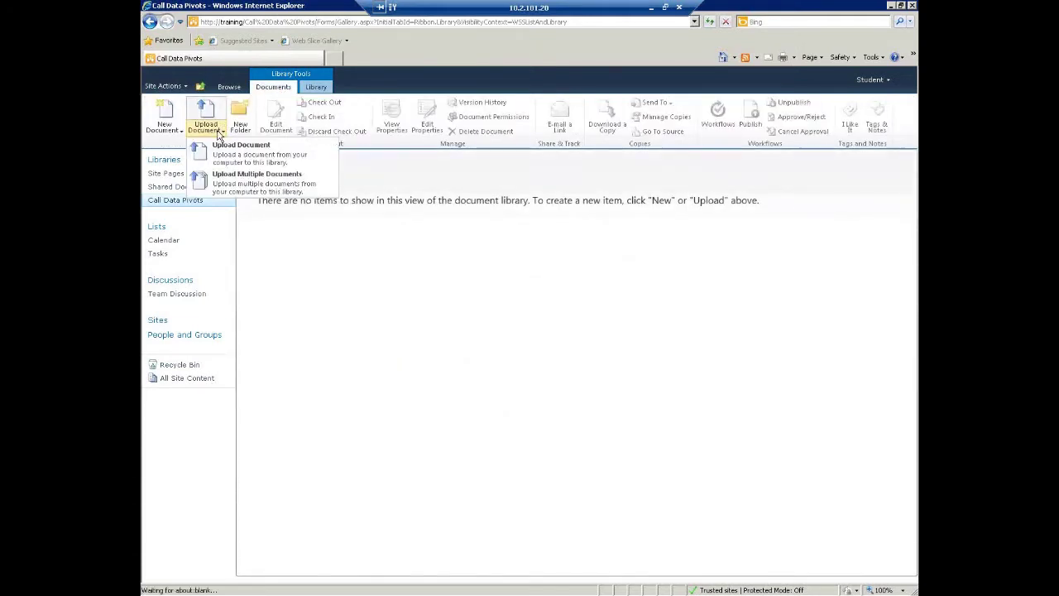
{"action": "left_click", "coordinate": [248, 179]}
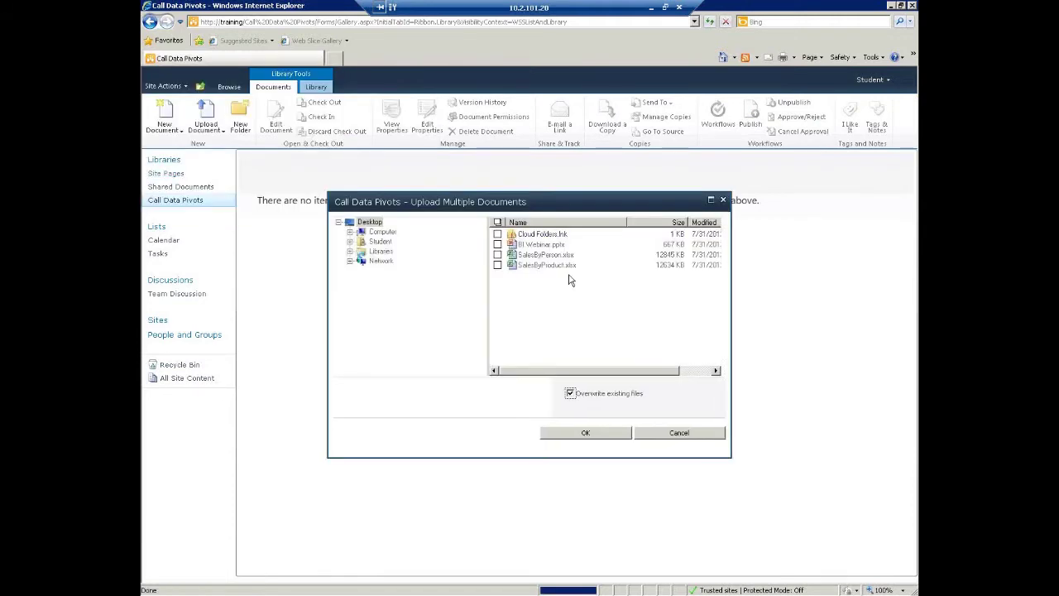
{"action": "left_click", "coordinate": [497, 266]}
{"action": "left_click", "coordinate": [590, 435]}
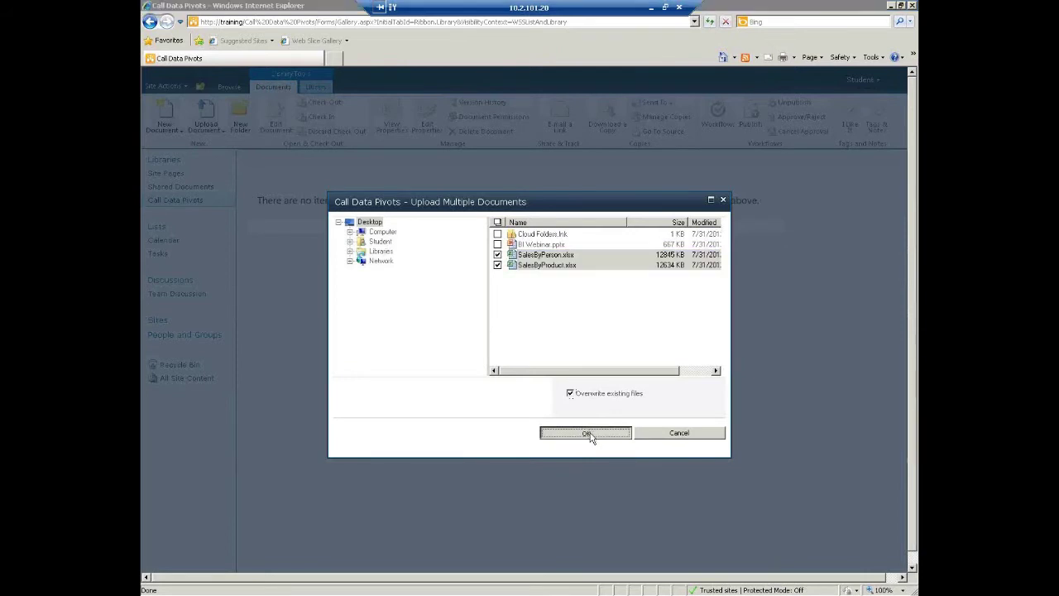
{"action": "left_click", "coordinate": [548, 347]}
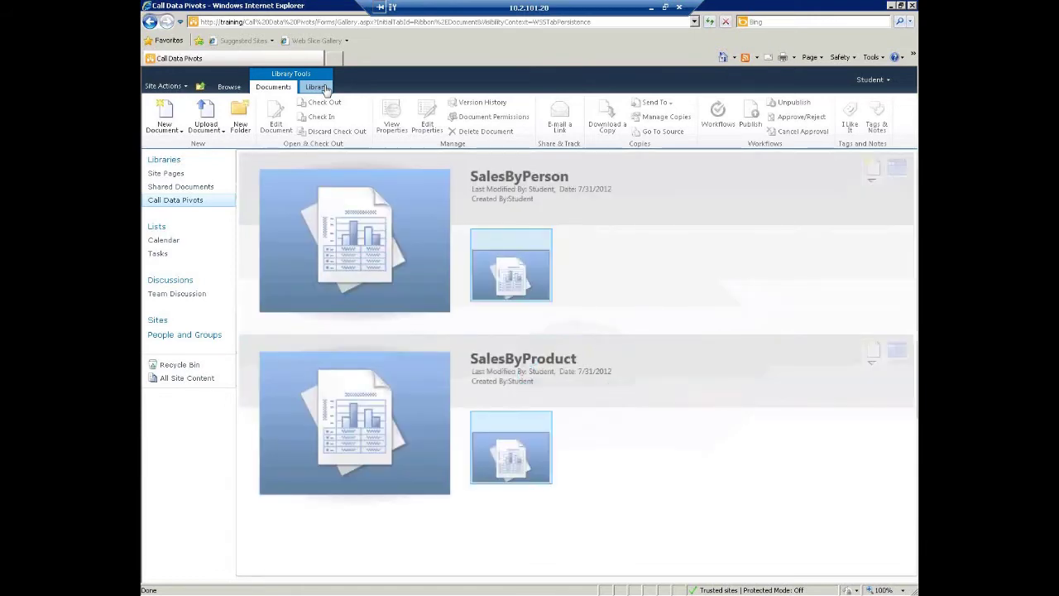
Step: Switch the Call Data Pivots library's current view to Theater
{"action": "left_click", "coordinate": [325, 88]}
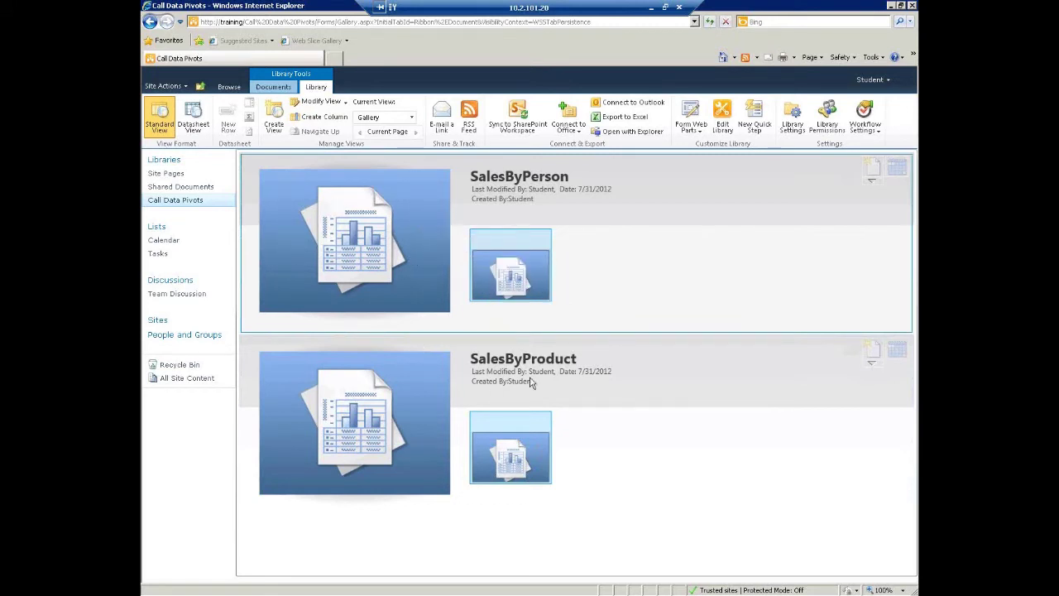
{"action": "left_click", "coordinate": [411, 123]}
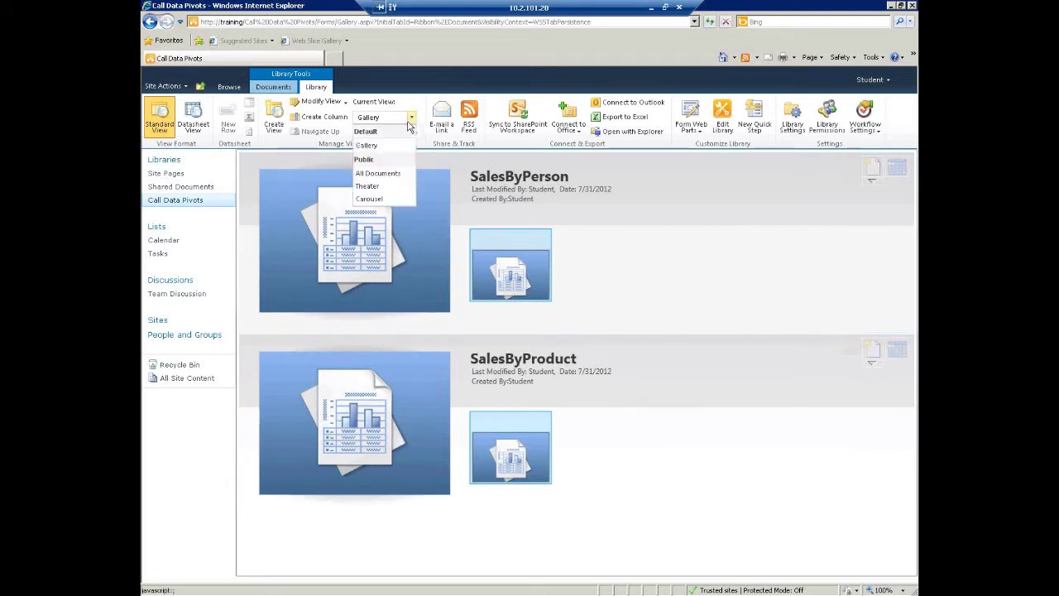
{"action": "left_click", "coordinate": [382, 187]}
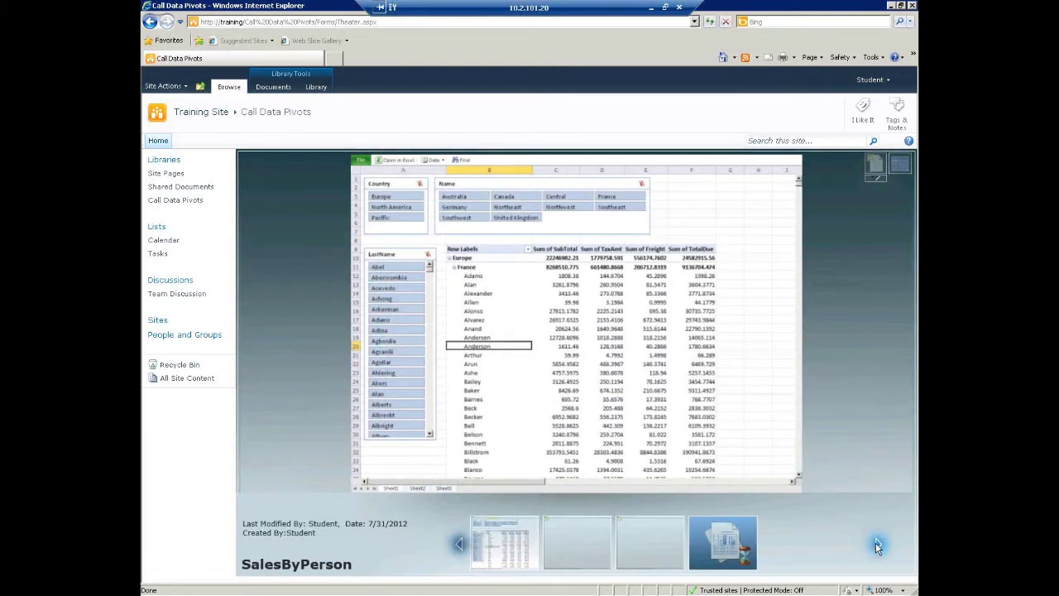
Step: Advance the workbook thumbnails, then change the library's current view to Carousel
{"action": "left_click", "coordinate": [878, 545]}
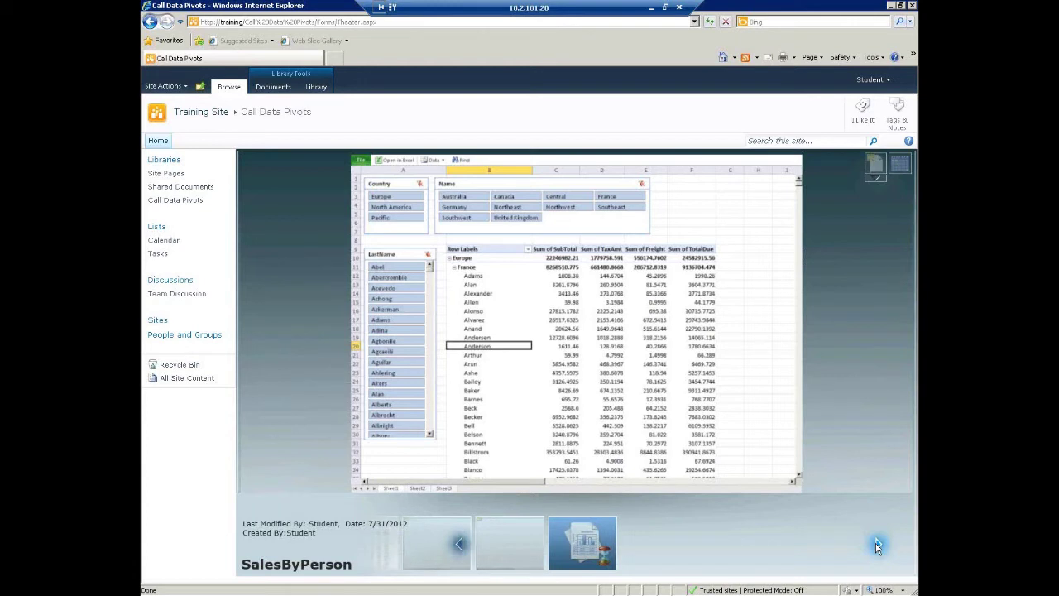
{"action": "left_click", "coordinate": [316, 87]}
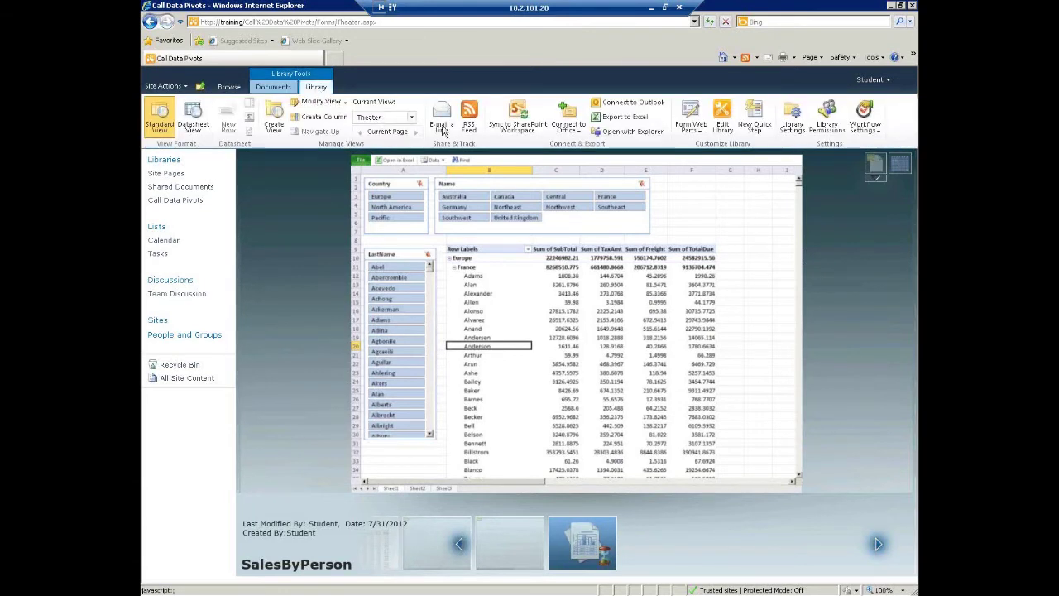
{"action": "left_click", "coordinate": [411, 117]}
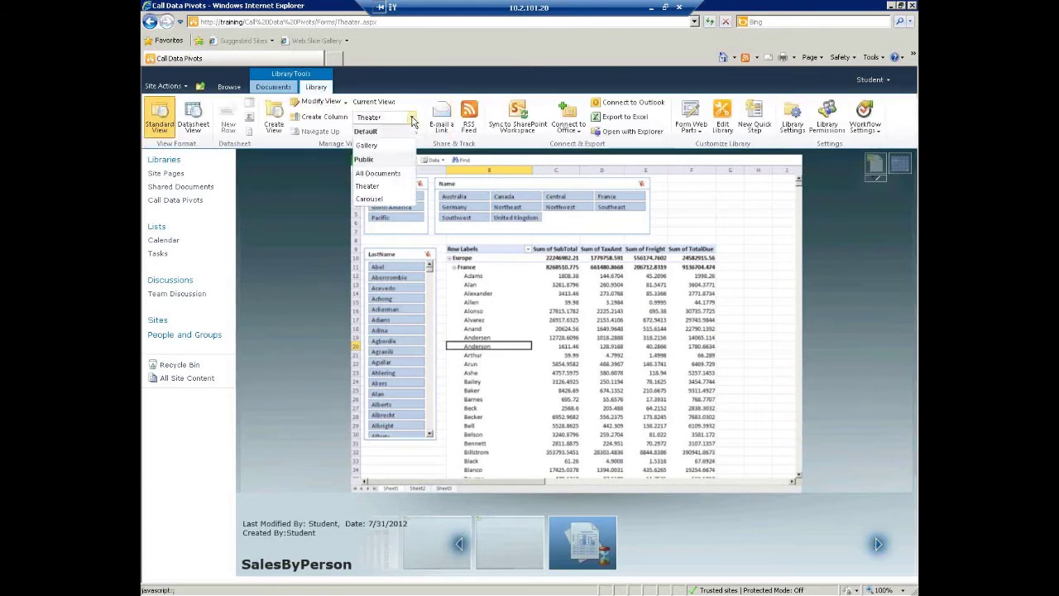
{"action": "left_click", "coordinate": [371, 200]}
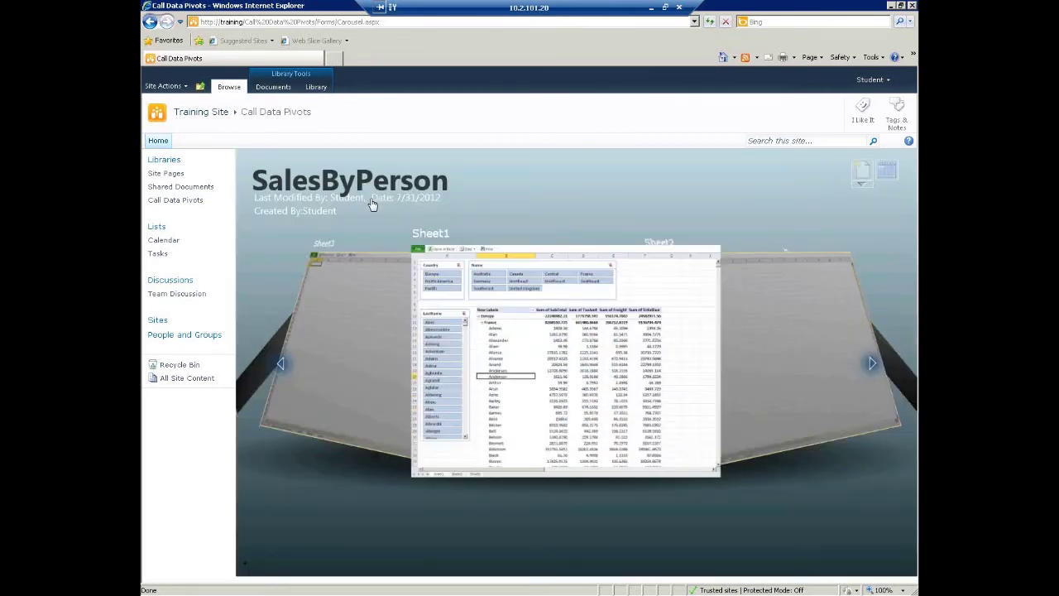
Step: Rotate the carousel through the sheets back to Sheet1, then return to the Call Data Pivots gallery
{"action": "left_click", "coordinate": [873, 364]}
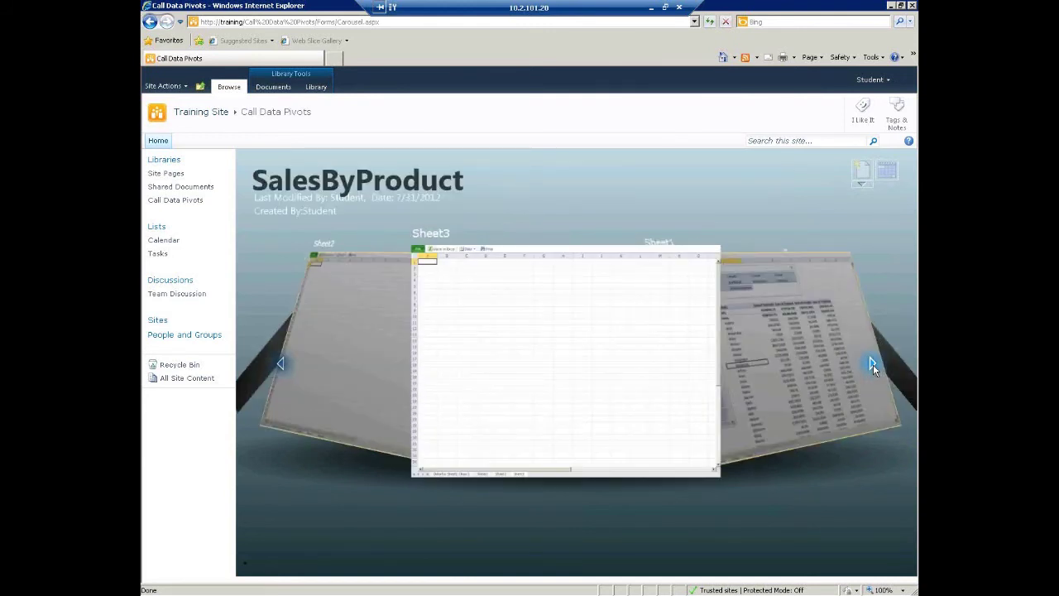
{"action": "left_click", "coordinate": [873, 364]}
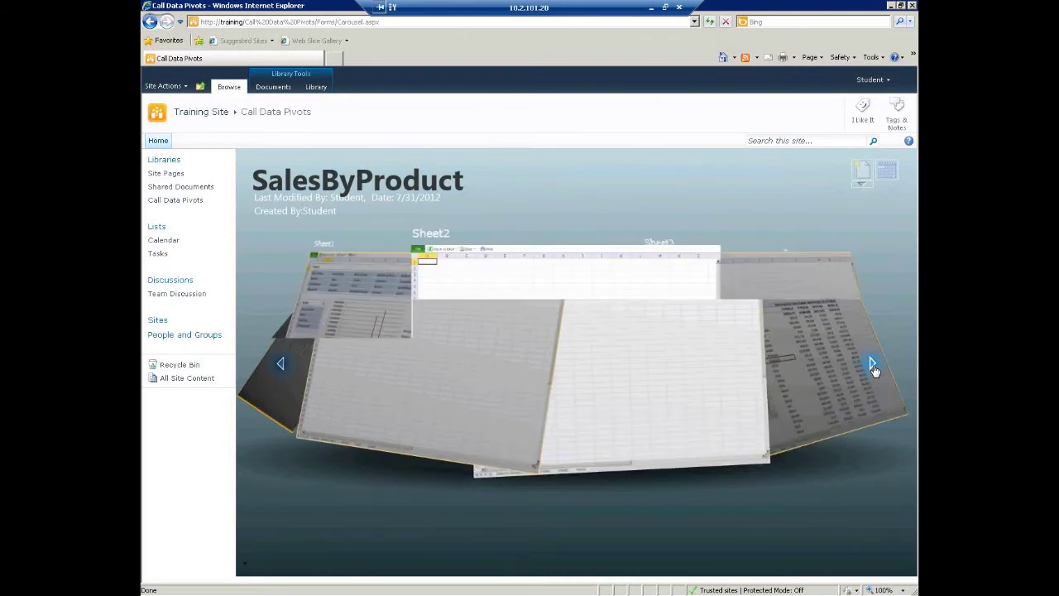
{"action": "left_click", "coordinate": [873, 364]}
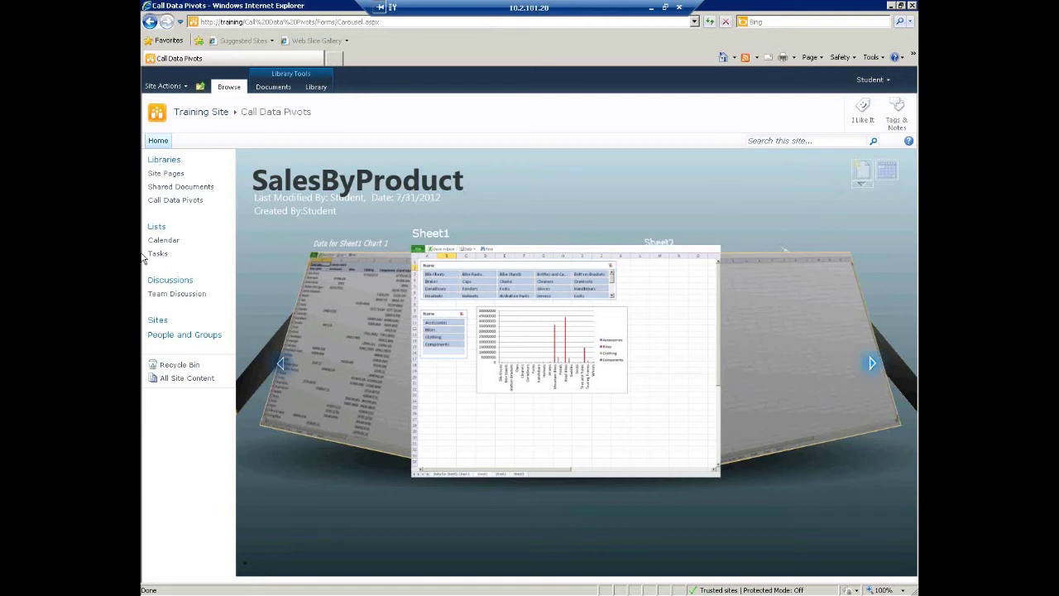
{"action": "left_click", "coordinate": [188, 201]}
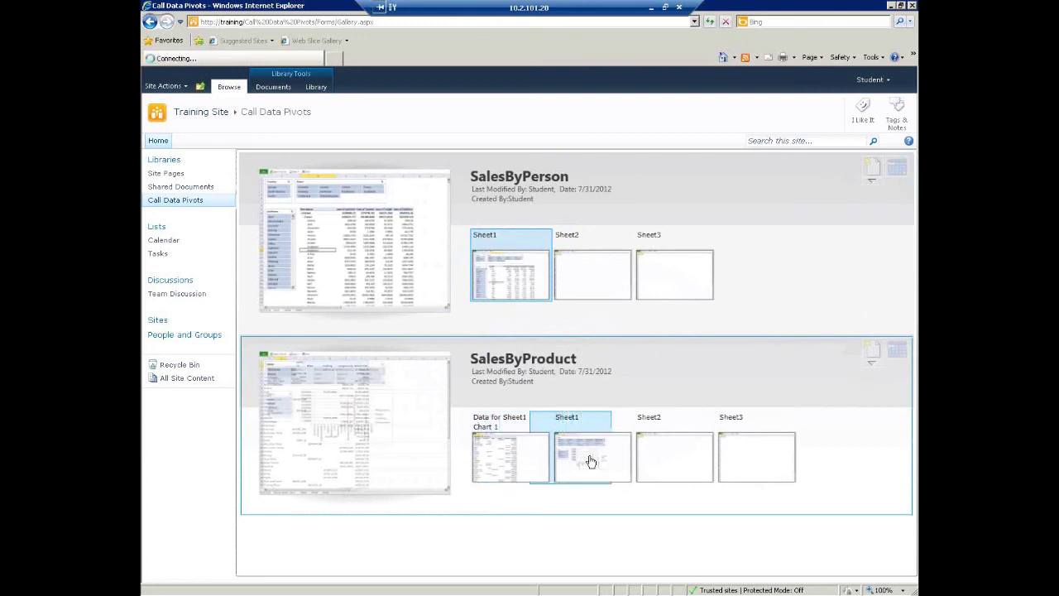
Step: Open SalesByProduct's Sheet1 and filter the chart by the Clothing category and Tights slicers
{"action": "left_click", "coordinate": [591, 461]}
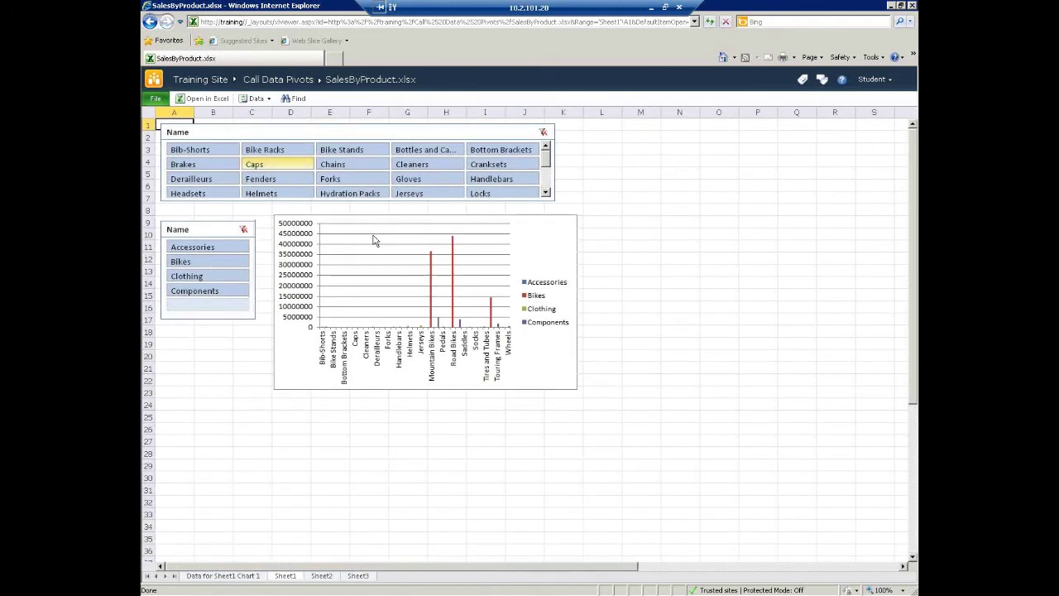
{"action": "left_click", "coordinate": [189, 278]}
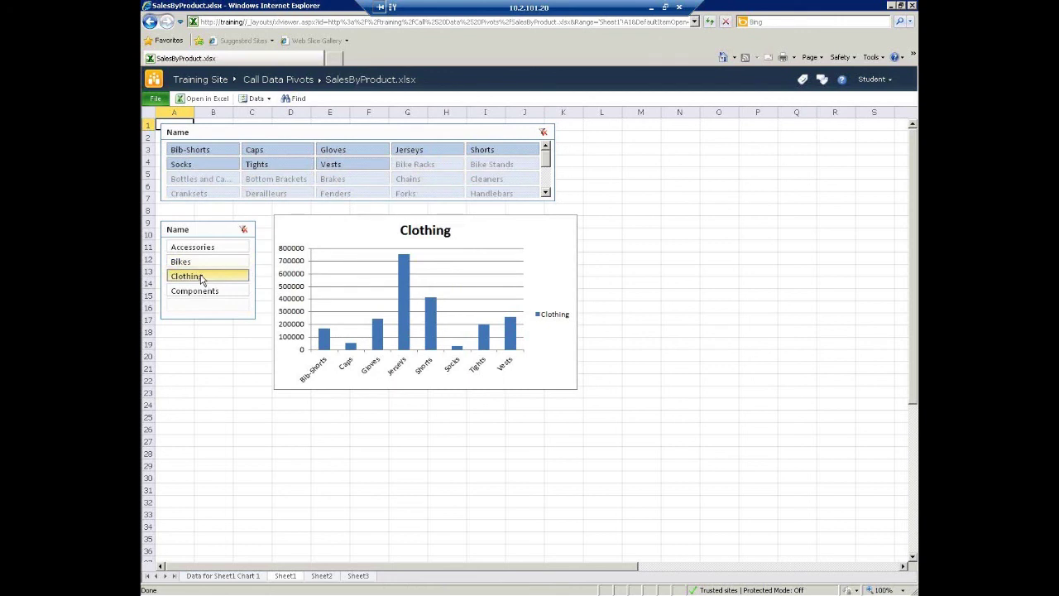
{"action": "left_click", "coordinate": [264, 165]}
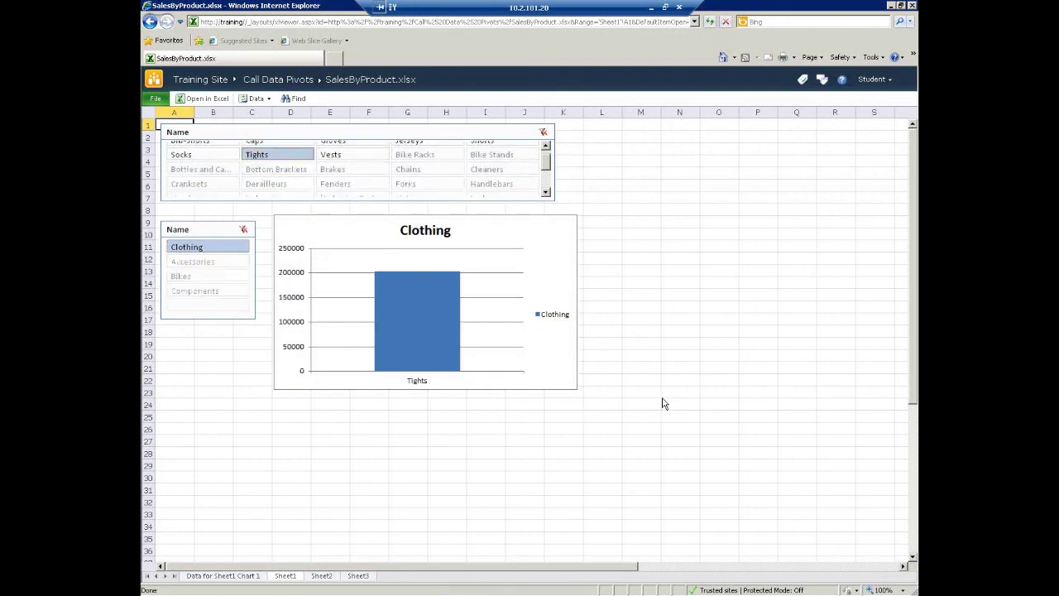
Step: Return to the Training Site home page via the breadcrumb
{"action": "left_click", "coordinate": [203, 80]}
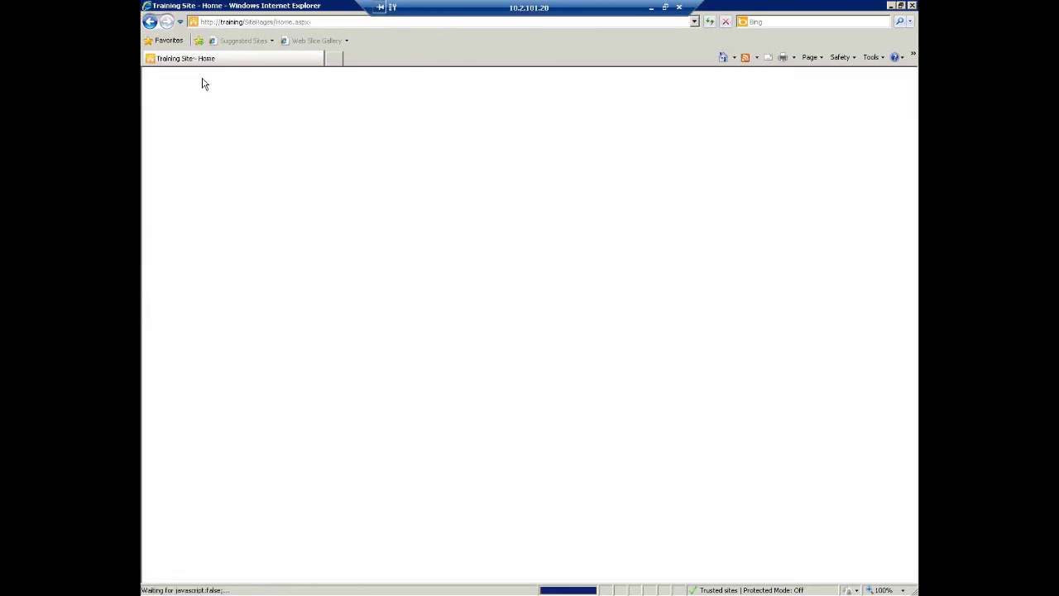